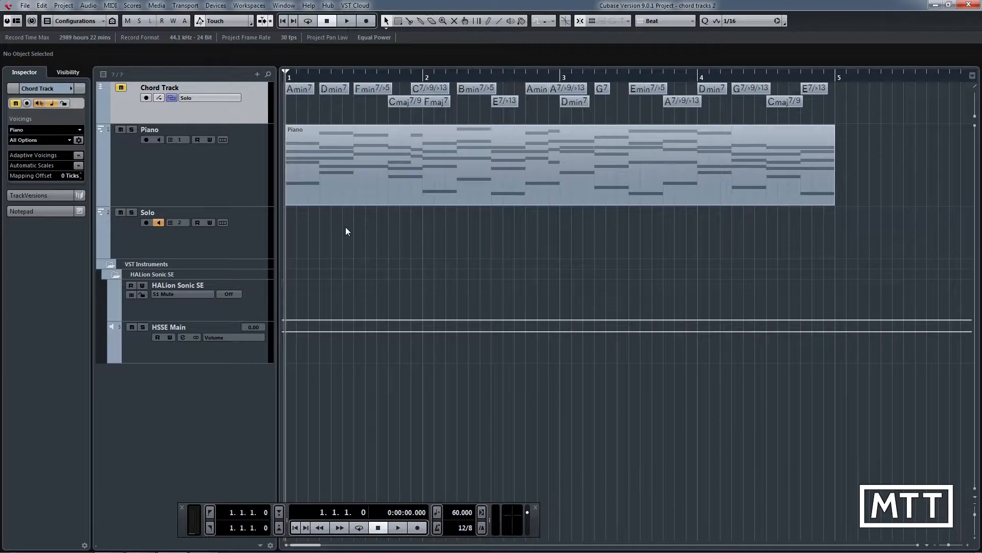
# Play the Piano track's chord progression from the project start to near the end of its part
pyautogui.click(267, 219)
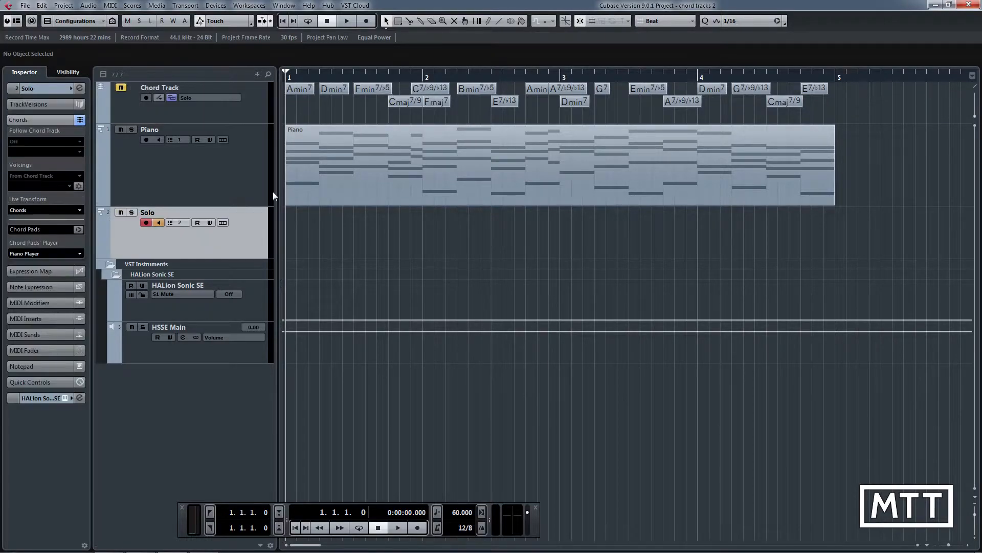
pyautogui.click(258, 158)
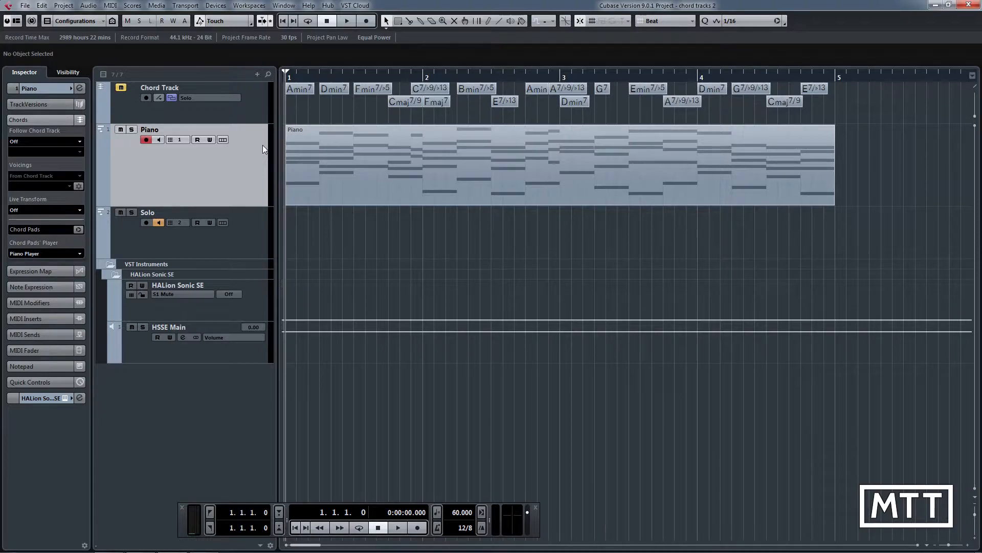
pyautogui.press('space')
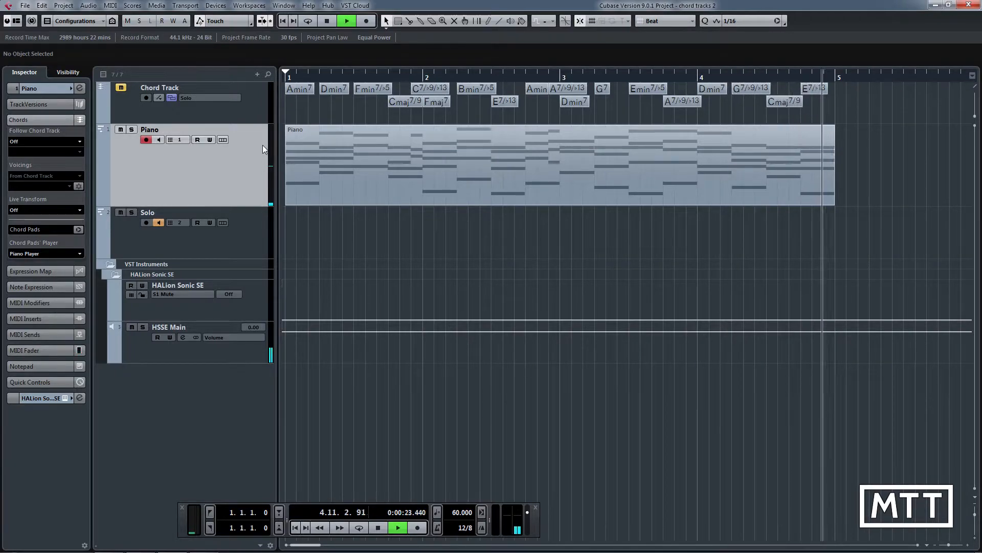
pyautogui.press('space')
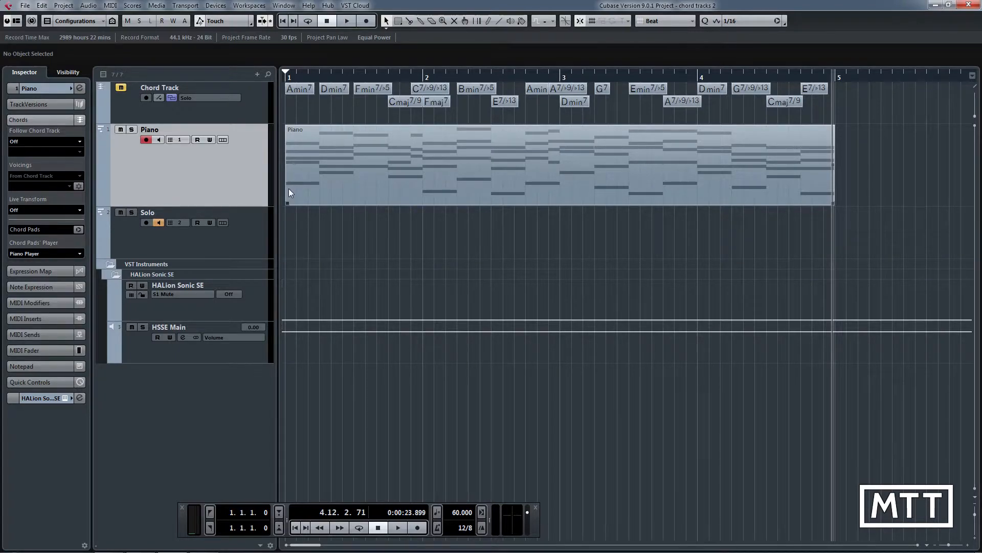
# Switch the Solo track's Live Transform off, and set it back to Chords
pyautogui.click(250, 242)
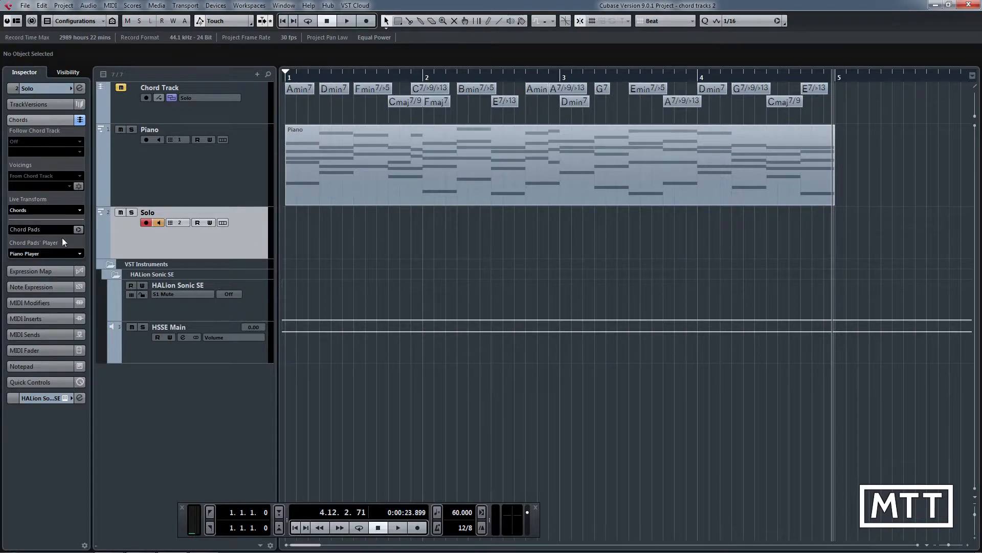
pyautogui.click(56, 115)
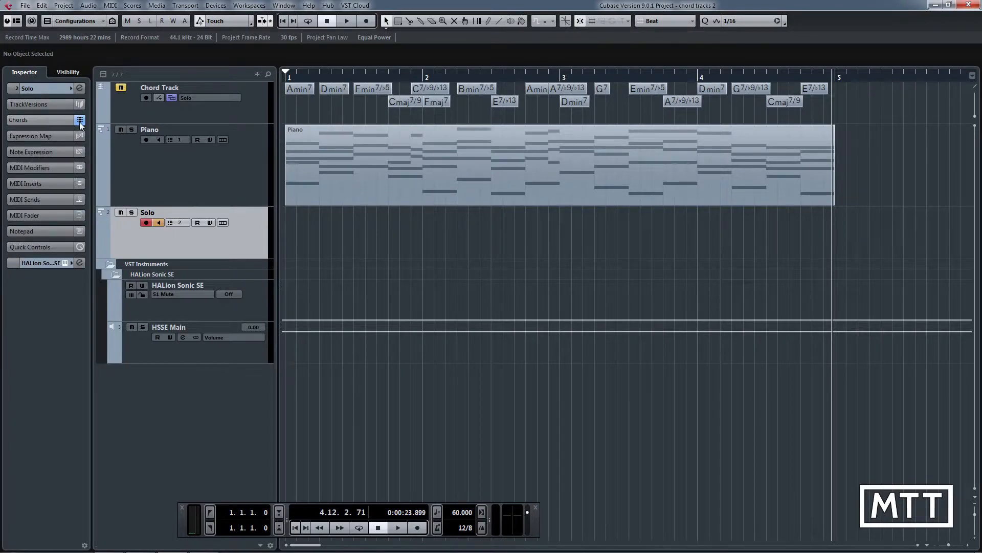
pyautogui.click(59, 120)
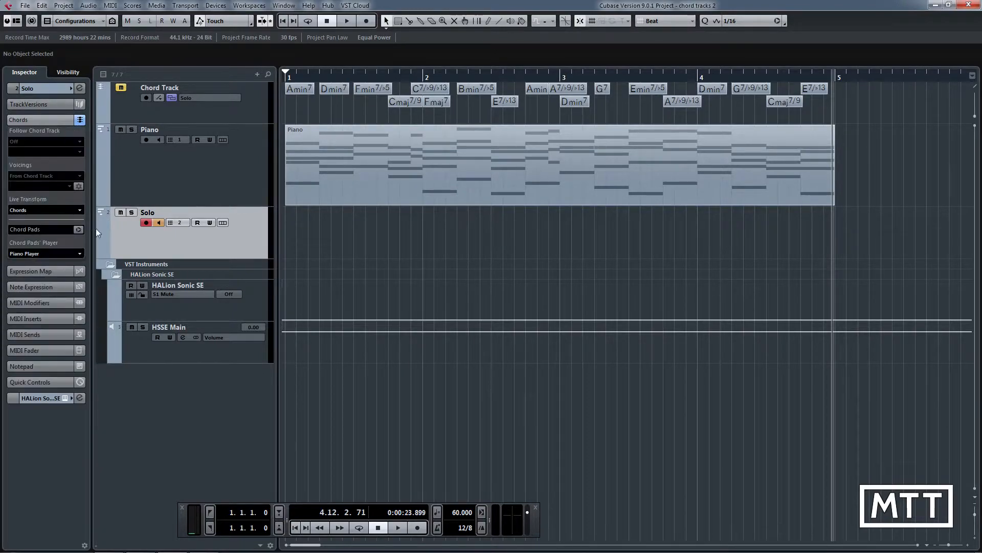
pyautogui.click(51, 211)
pyautogui.click(30, 222)
pyautogui.click(48, 211)
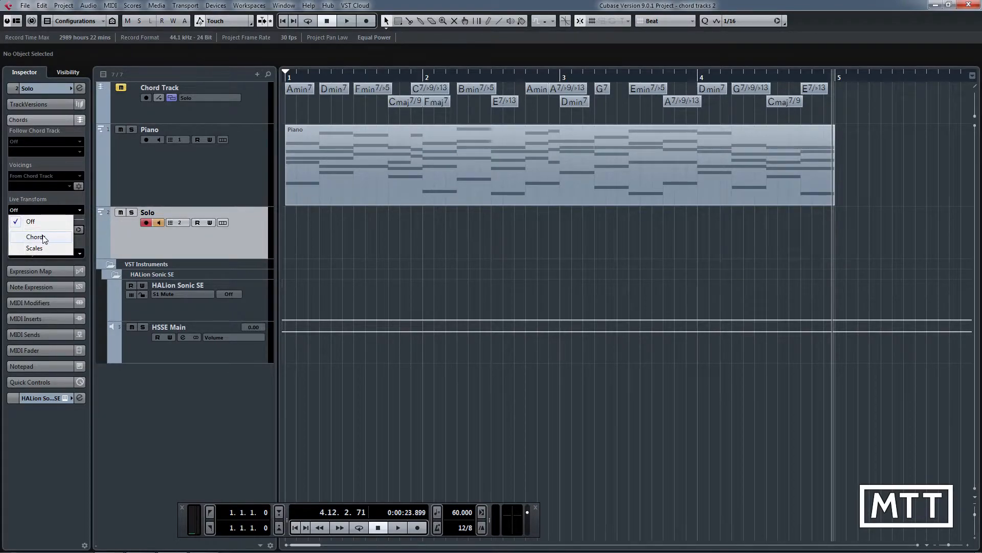
pyautogui.click(44, 237)
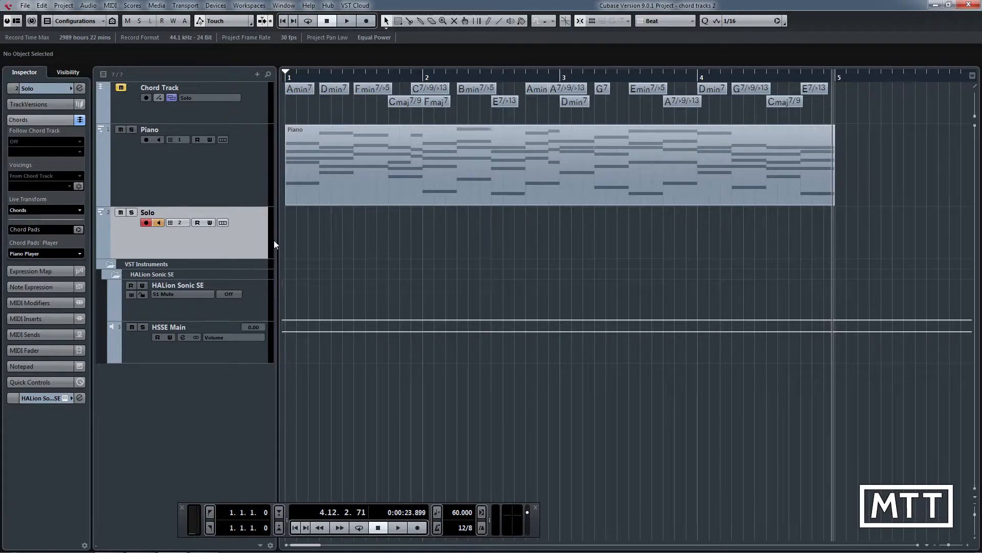
# Return to the project start, show the virtual keyboard and audition a C-E-G triad repeatedly on the Solo track
pyautogui.press('Home')
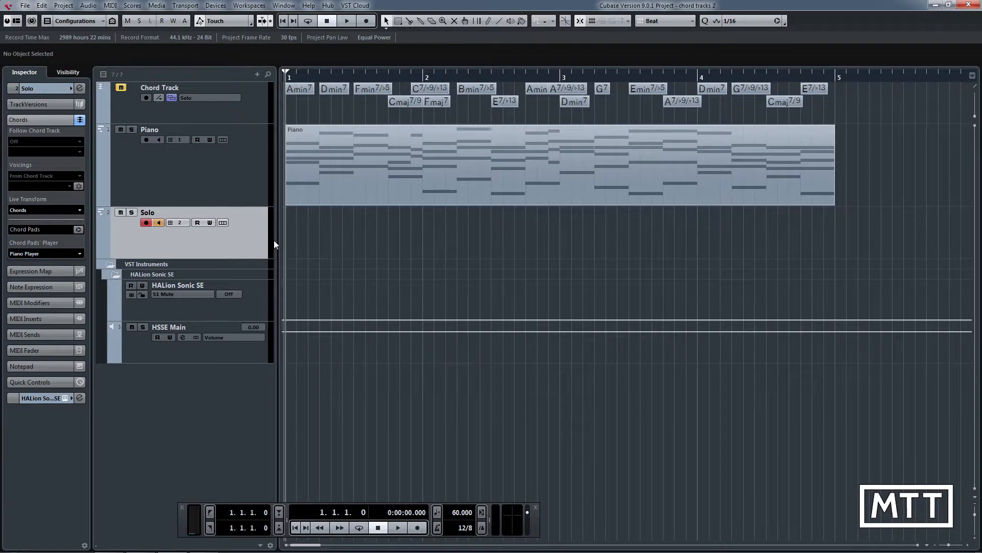
pyautogui.hotkey('alt', 'k')
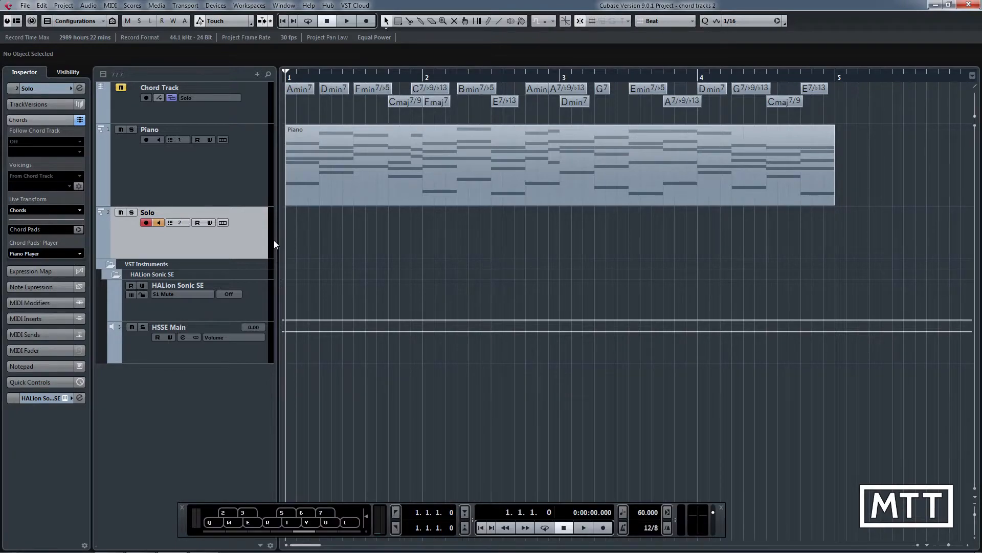
pyautogui.hotkey('q', 'e')
pyautogui.hotkey('q', 'e')
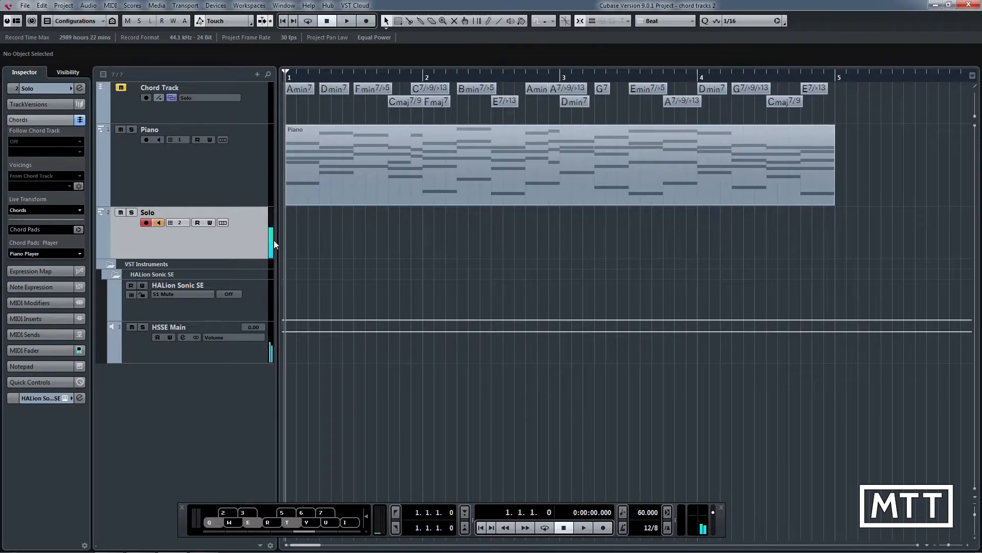
pyautogui.hotkey('q', 'e')
pyautogui.hotkey('q', 'e')
pyautogui.hotkey('q', 'e')
pyautogui.hotkey('q', 'e')
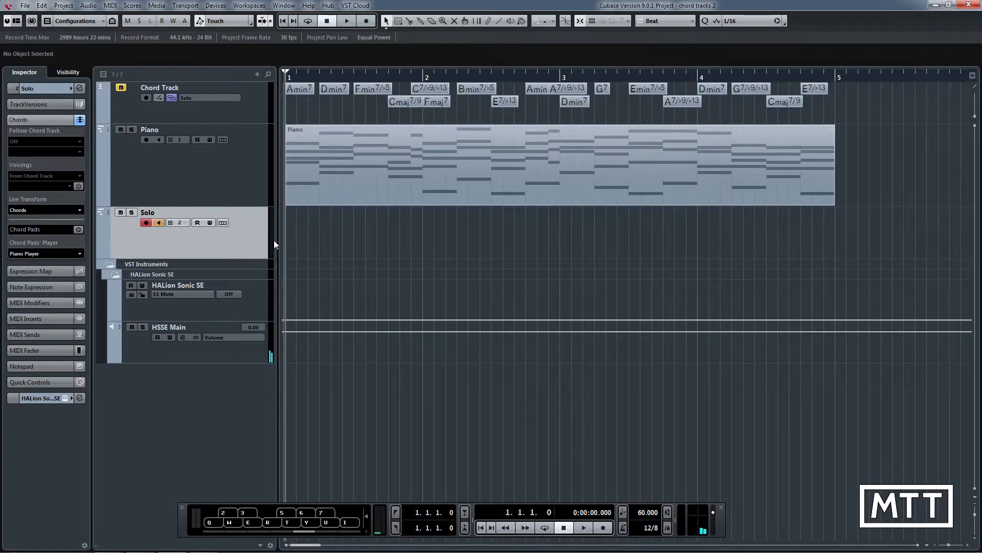
# Record the C-E-G triad on the Solo track from bar 1 to the end of bar 4 over the Piano part
pyautogui.hotkey('q', 'e')
pyautogui.press('KP_Multiply')
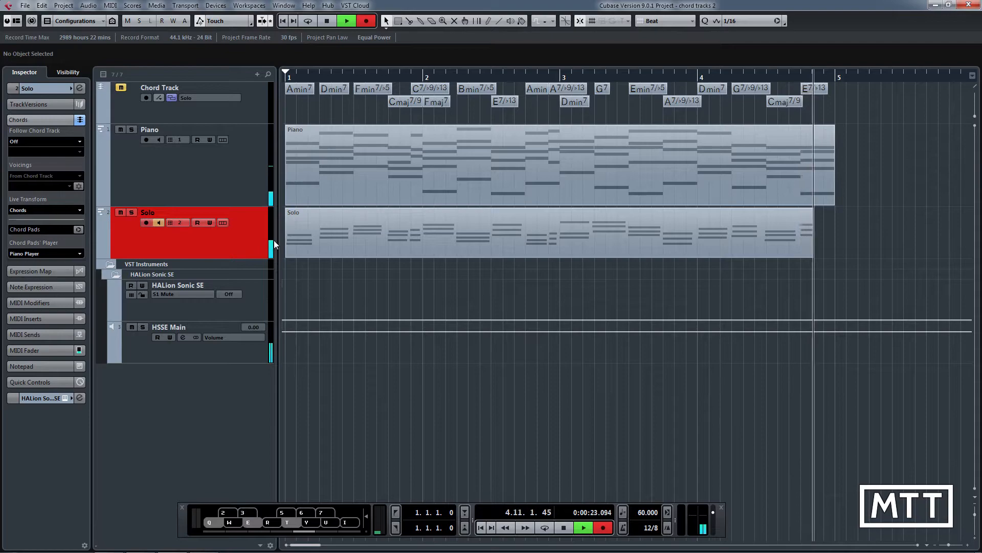
pyautogui.press('space')
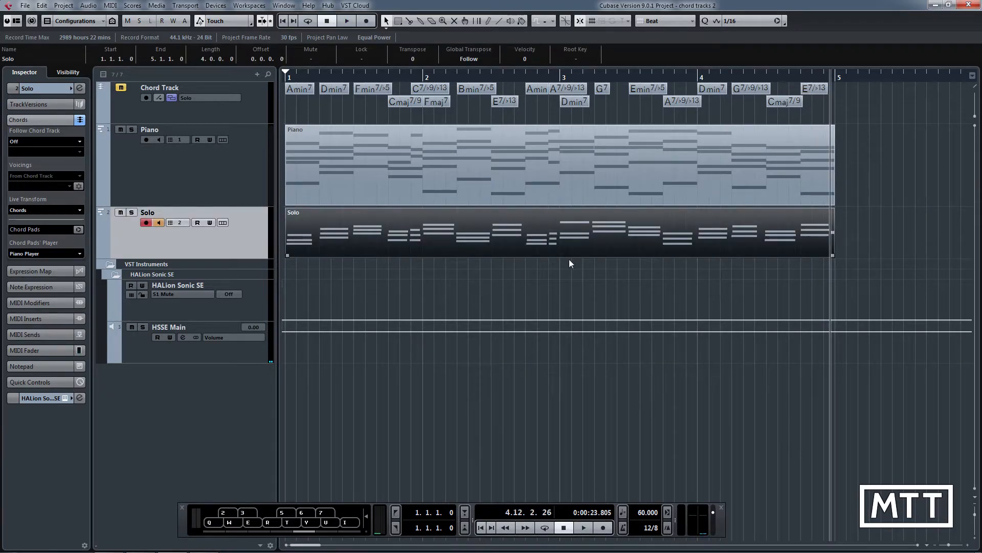
# Open the recorded Solo part in the Key Editor and compare the notes under the two Cmaj7/9 chords
pyautogui.doubleClick(410, 240)
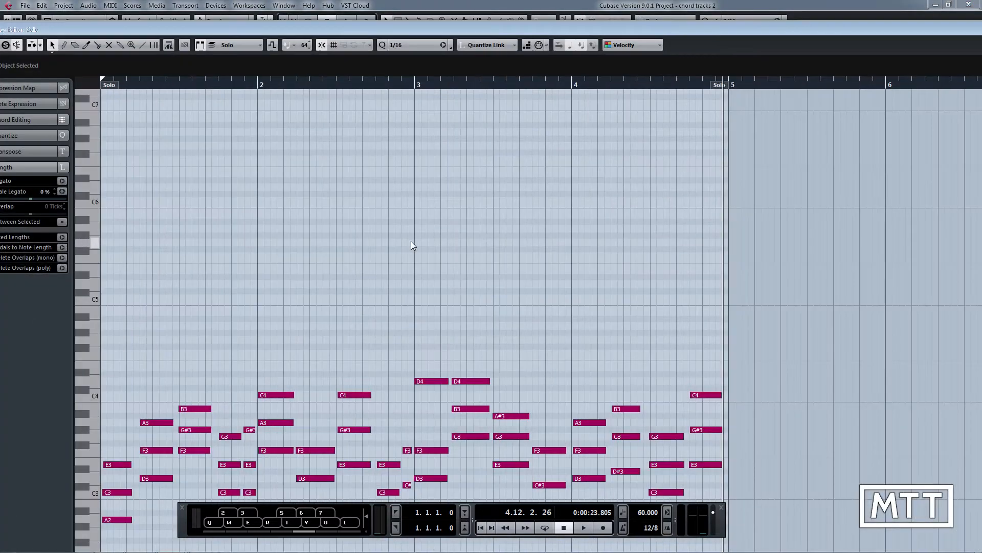
pyautogui.scroll(-5, 425, 279)
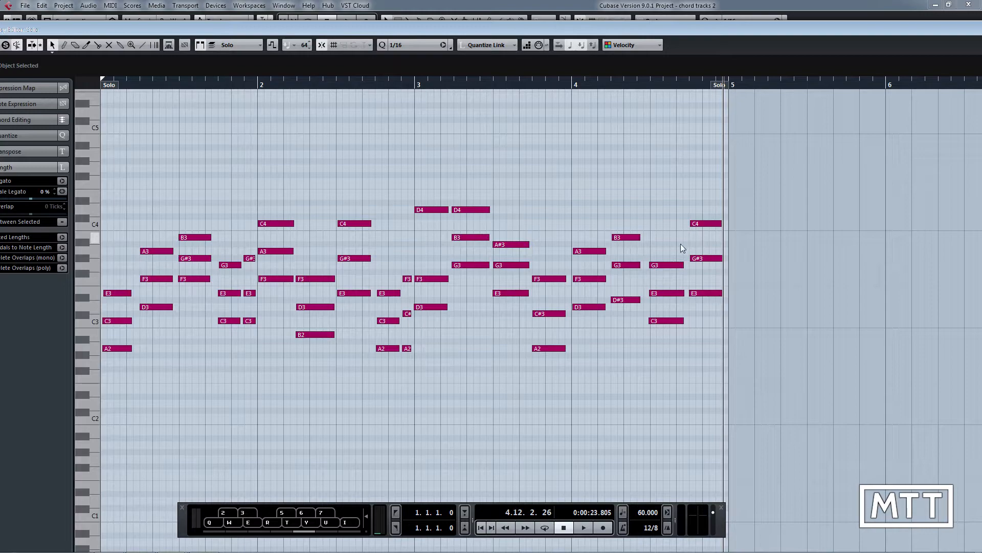
pyautogui.moveTo(662, 241); pyautogui.dragTo(662, 348)
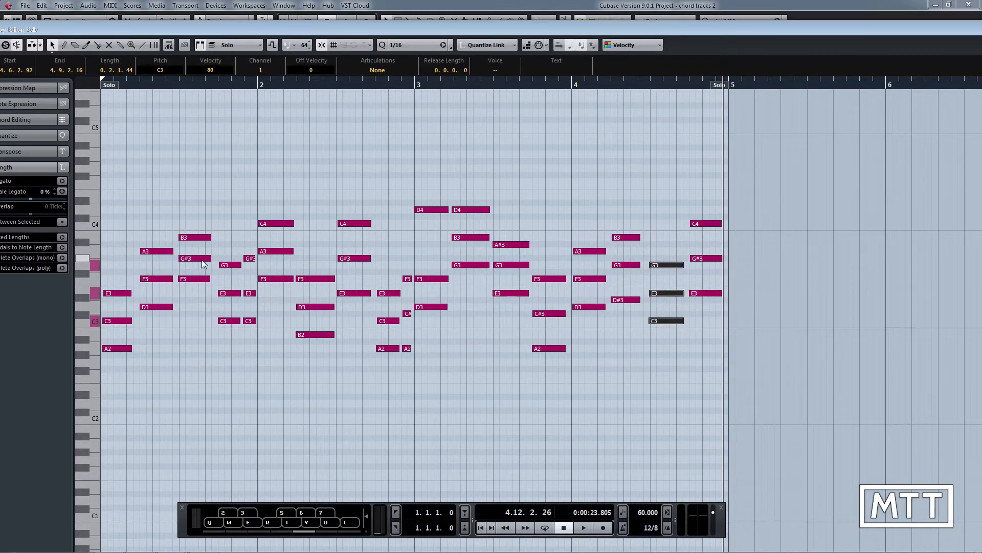
pyautogui.moveTo(228, 259); pyautogui.dragTo(229, 325)
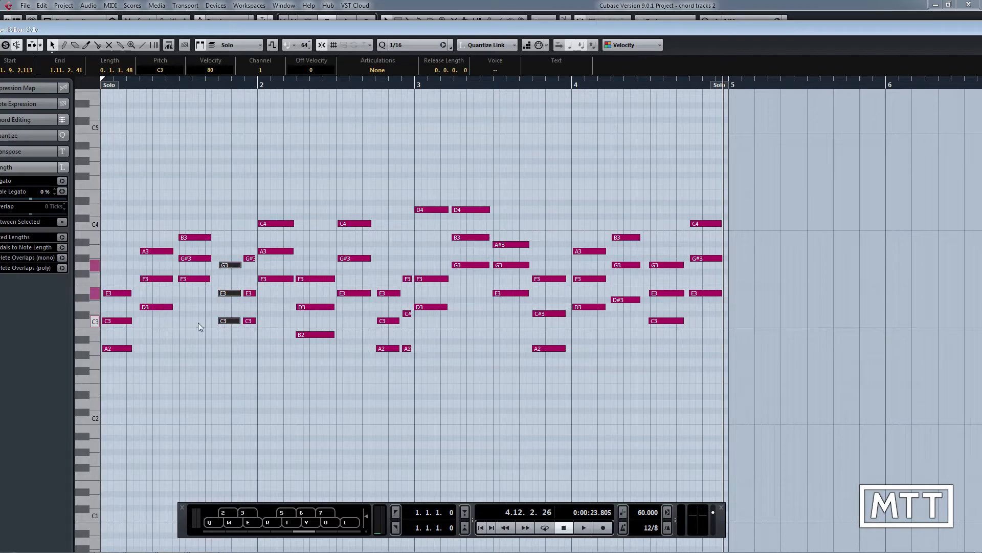
pyautogui.press('Escape')
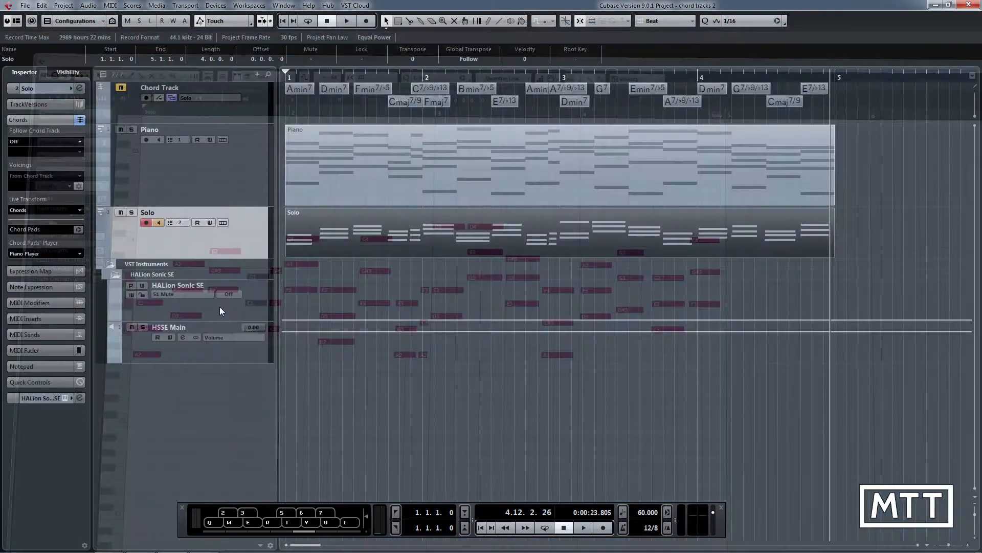
pyautogui.click(392, 289)
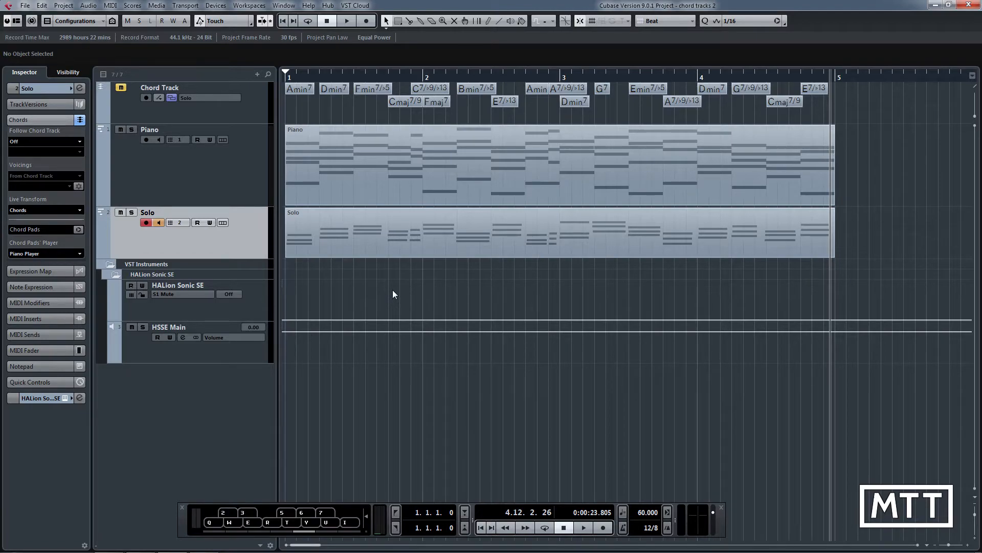
# Hide the virtual keyboard and display the scales on the Chord Track
pyautogui.hotkey('alt', 'k')
pyautogui.press('Home')
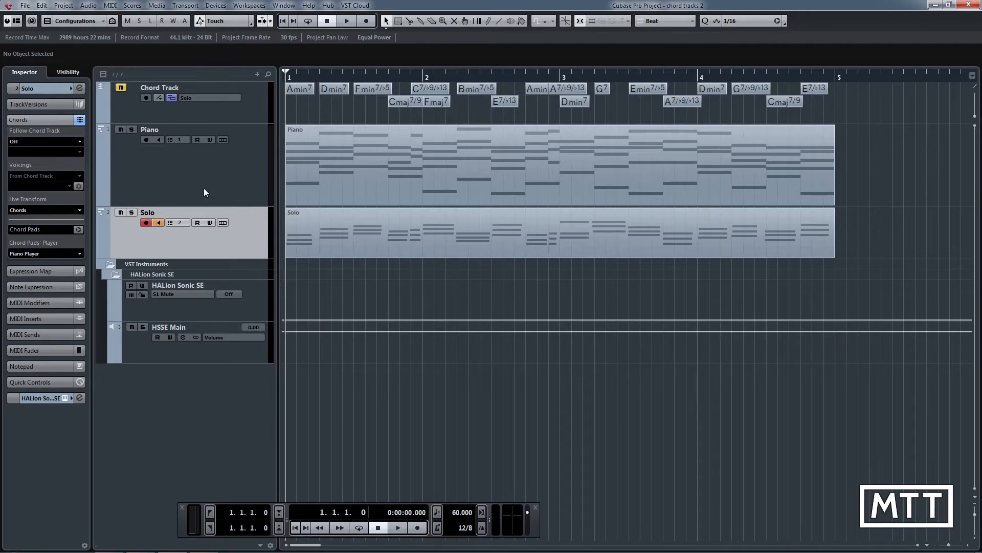
pyautogui.click(41, 120)
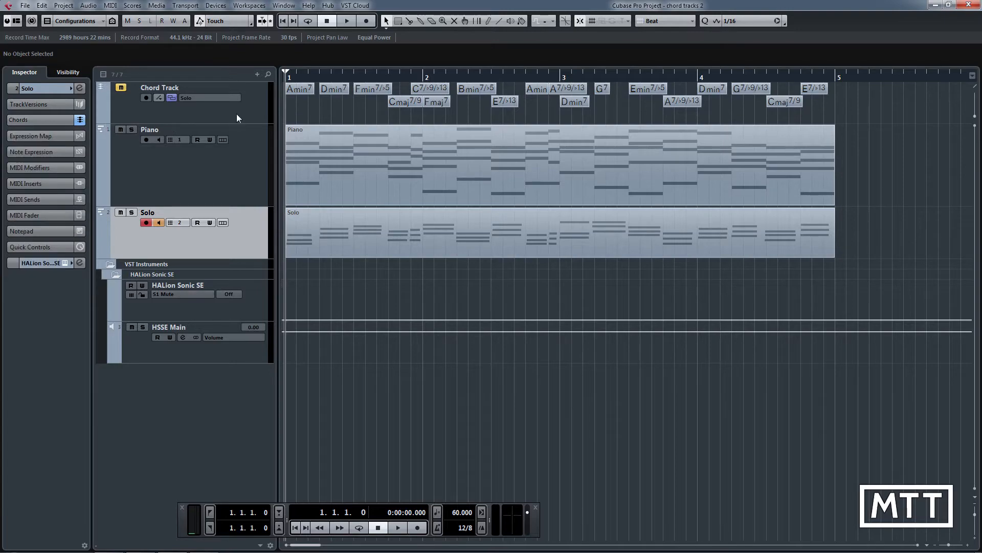
pyautogui.click(223, 115)
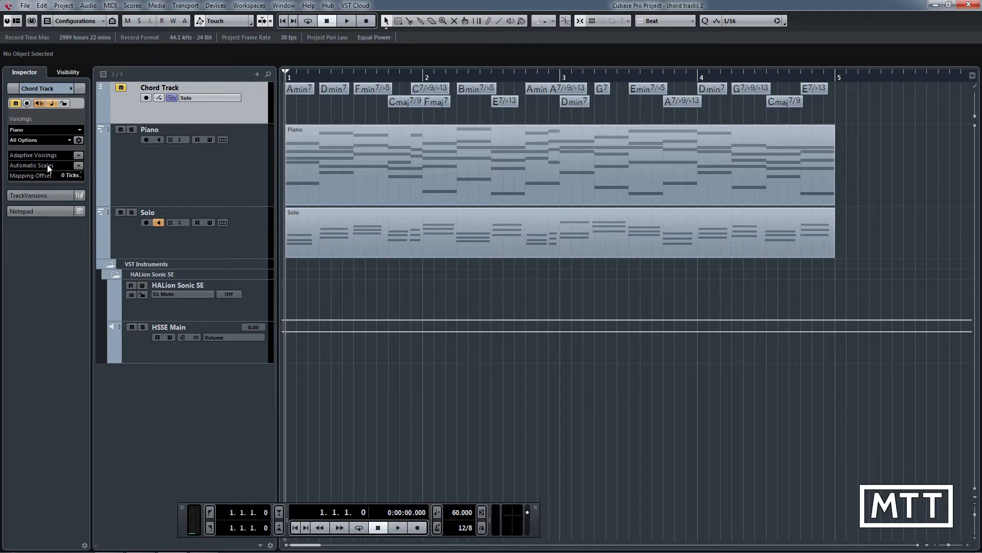
pyautogui.click(79, 166)
pyautogui.click(159, 98)
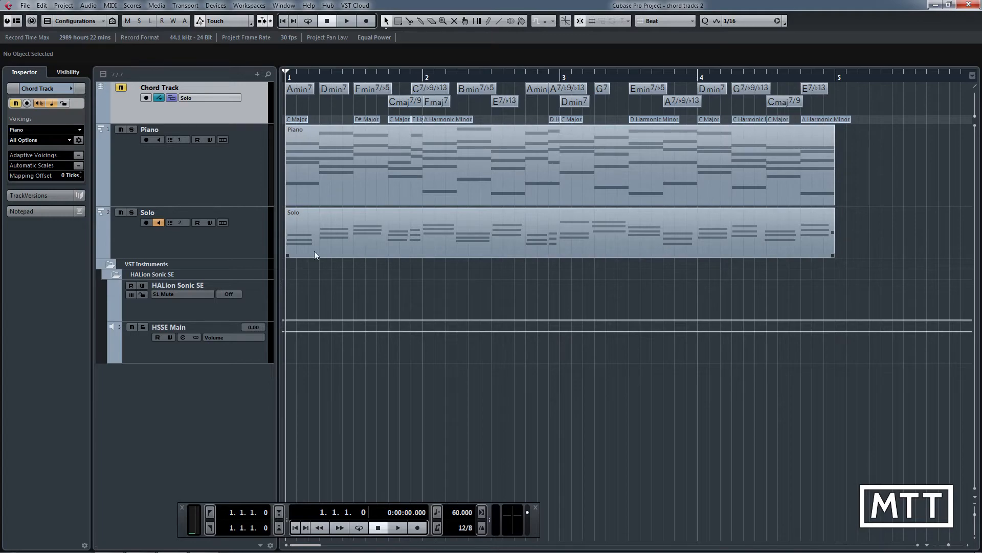
# Set the Solo track's Live Transform to Scales
pyautogui.click(228, 247)
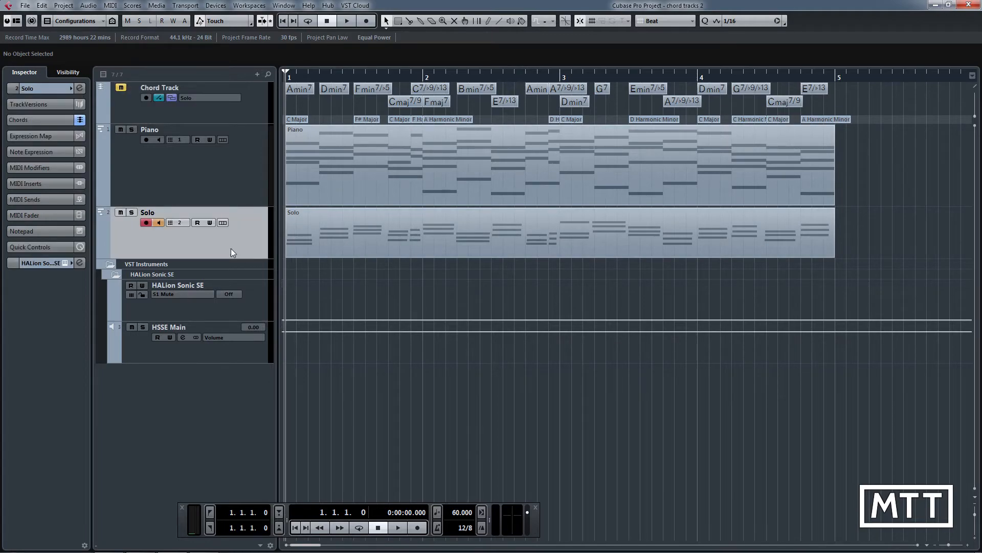
pyautogui.click(32, 121)
pyautogui.click(46, 210)
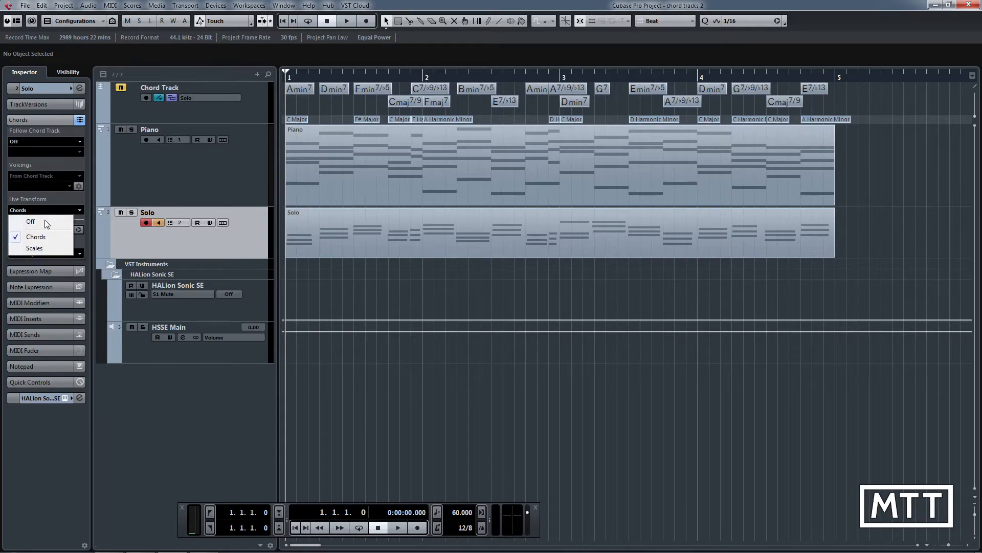
pyautogui.click(34, 248)
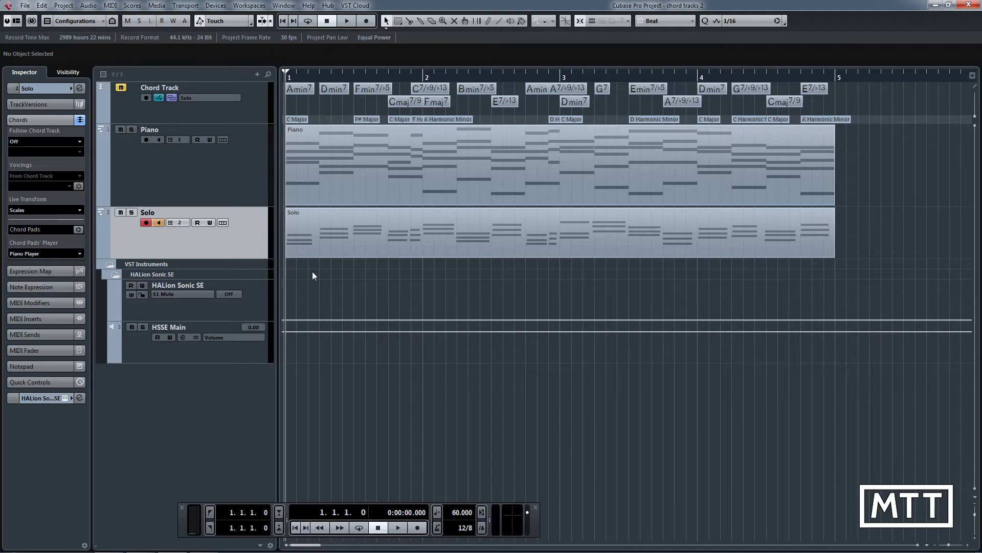
# Replace the Solo part with a new recording of stepwise white-key runs up and down between C3 and C4 across bars 1 to 4
pyautogui.hotkey('alt', 'k')
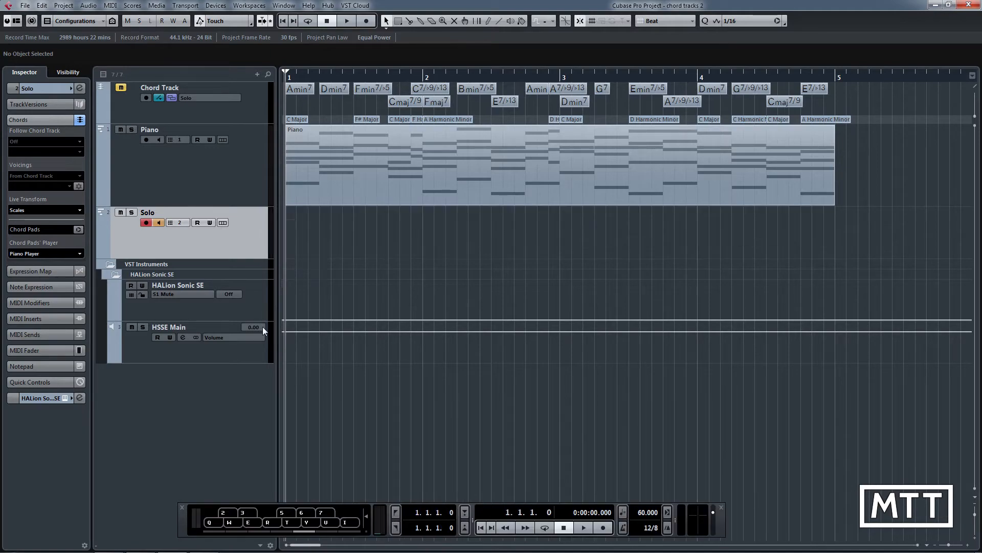
pyautogui.press('KP_Multiply')
pyautogui.press('t')
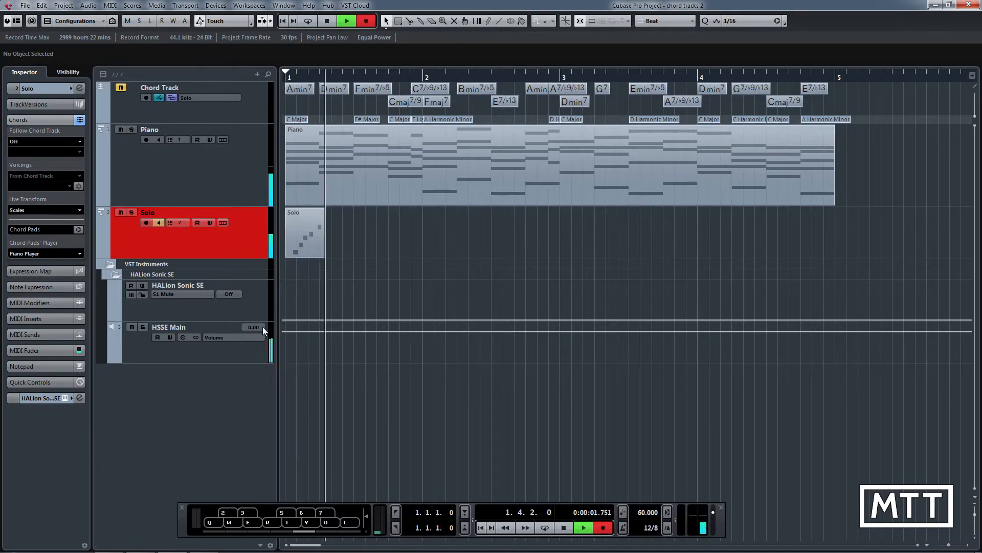
pyautogui.press('y')
pyautogui.press('u')
pyautogui.press('i')
pyautogui.press('i')
pyautogui.press('u')
pyautogui.press('y')
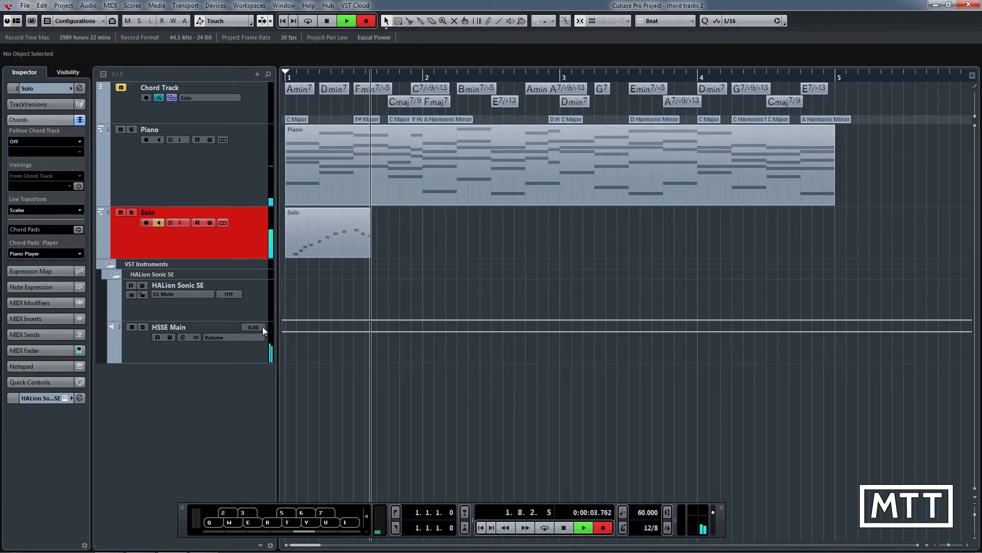
pyautogui.press('t')
pyautogui.press('e')
pyautogui.press('w')
pyautogui.press('q')
pyautogui.press('q')
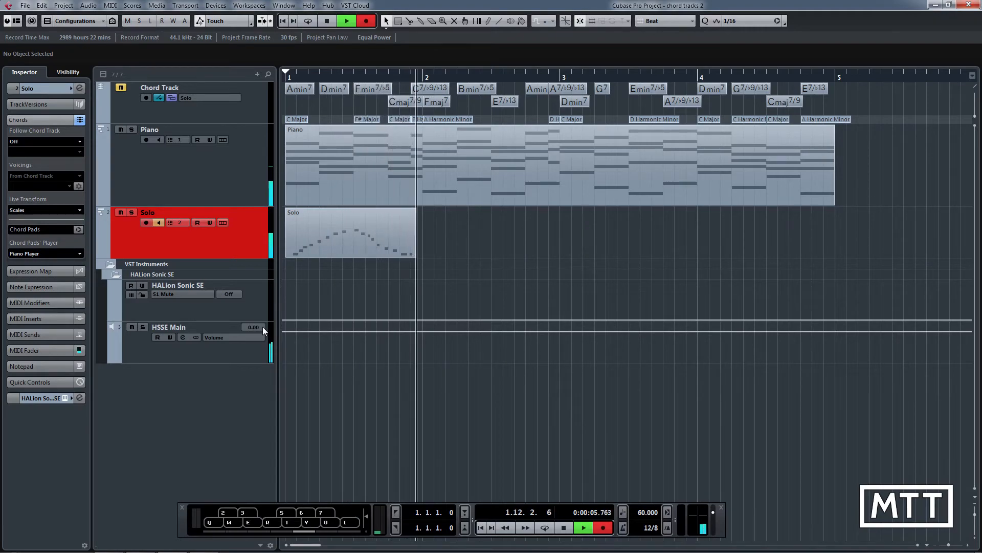
pyautogui.press('q')
pyautogui.press('w')
pyautogui.press('e')
pyautogui.press('r')
pyautogui.press('t')
pyautogui.press('y')
pyautogui.press('u')
pyautogui.press('i')
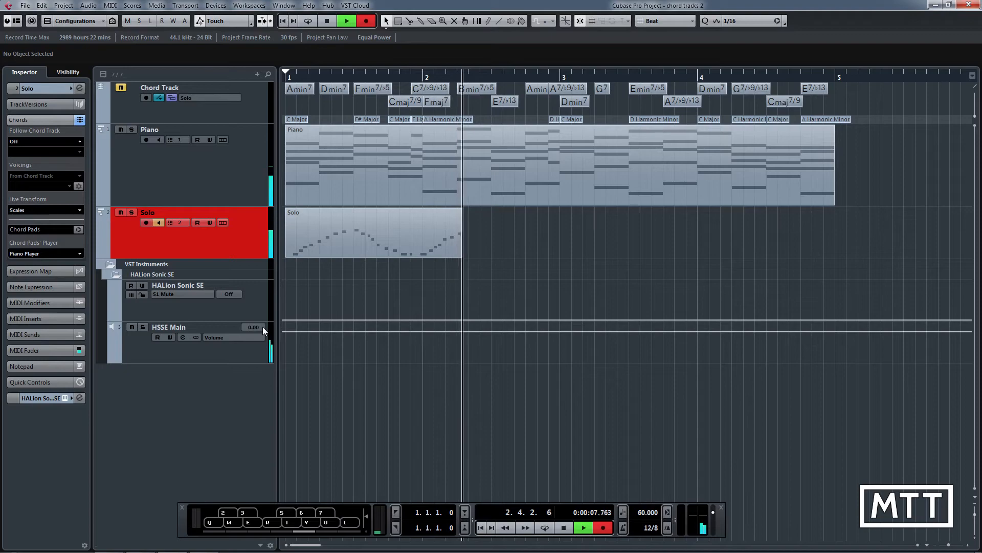
pyautogui.press('i')
pyautogui.press('u')
pyautogui.press('y')
pyautogui.press('t')
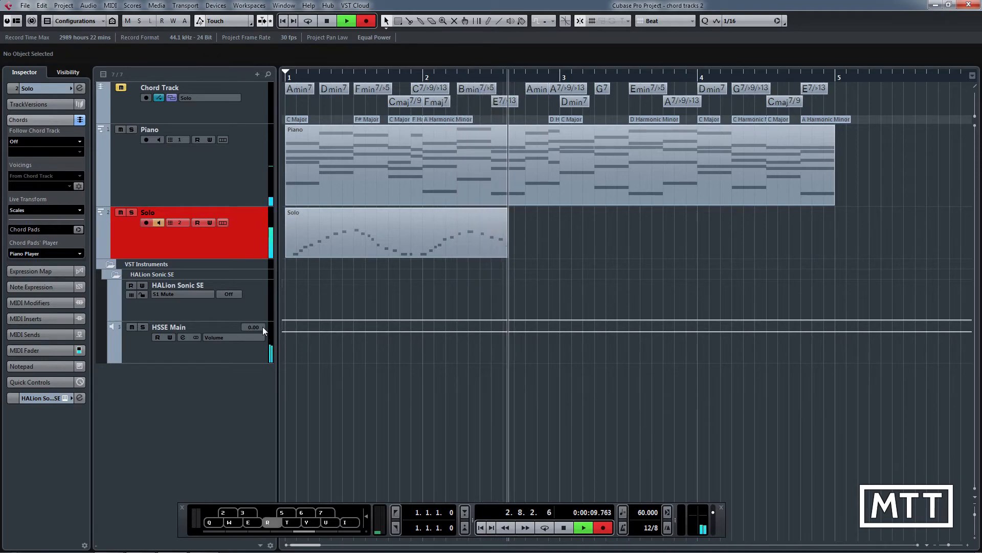
pyautogui.press('r')
pyautogui.press('e')
pyautogui.press('w')
pyautogui.press('q')
pyautogui.press('q')
pyautogui.press('w')
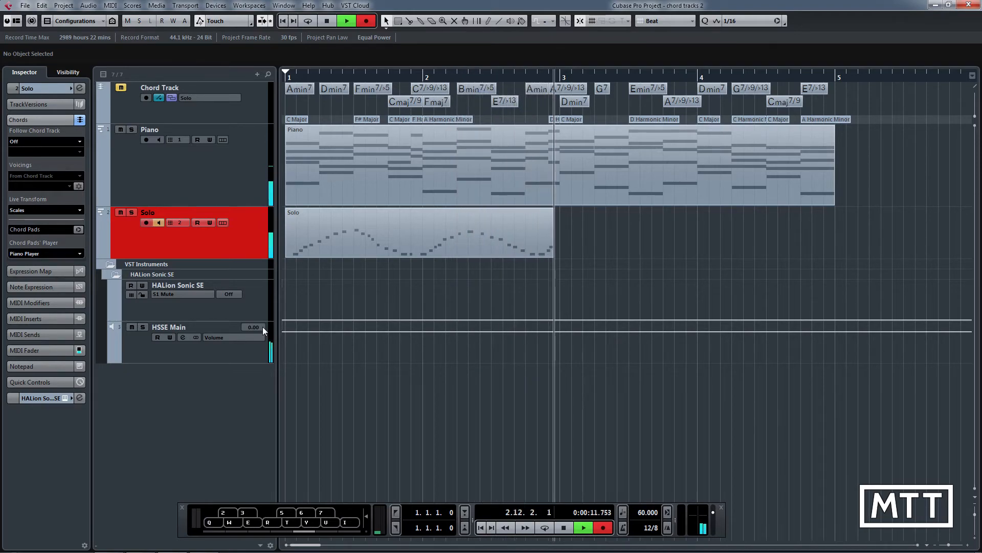
pyautogui.press('e')
pyautogui.press('r')
pyautogui.press('t')
pyautogui.press('y')
pyautogui.press('u')
pyautogui.press('y')
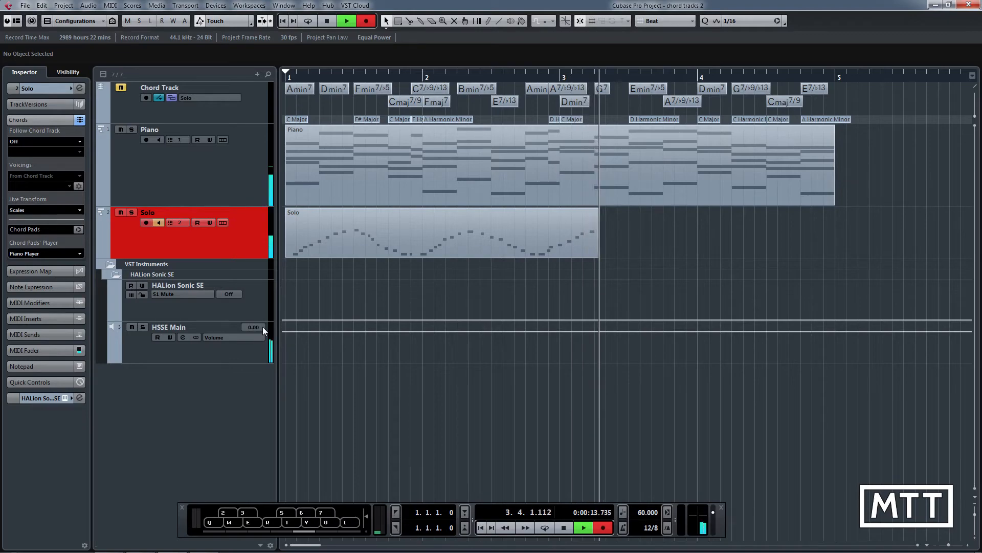
pyautogui.press('t')
pyautogui.press('r')
pyautogui.press('e')
pyautogui.press('w')
pyautogui.press('q')
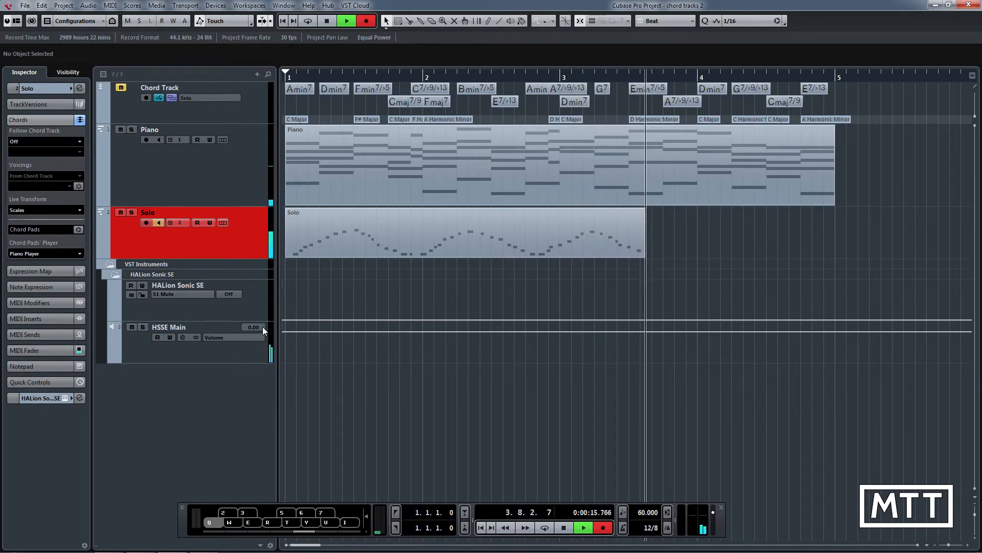
pyautogui.press('w')
pyautogui.press('e')
pyautogui.press('r')
pyautogui.press('t')
pyautogui.press('y')
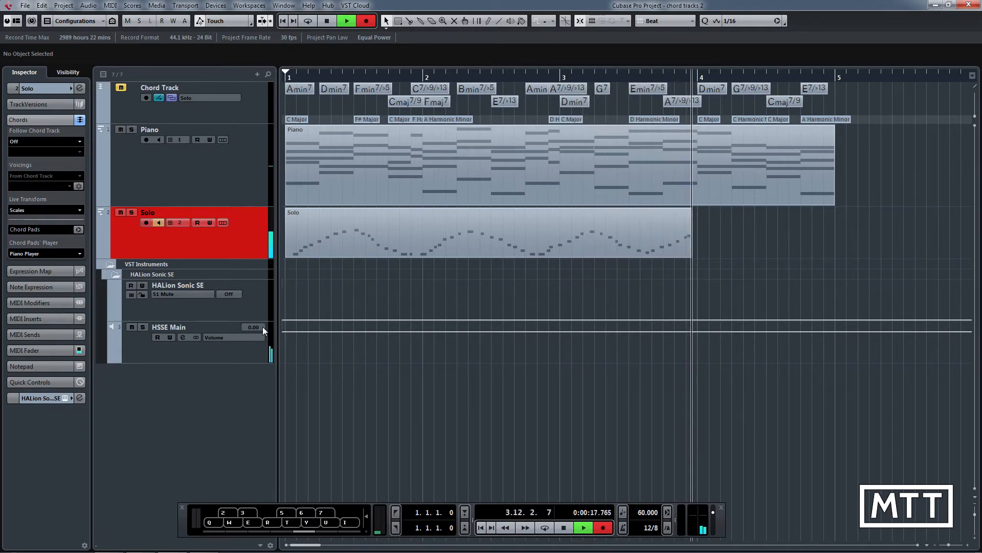
pyautogui.press('u')
pyautogui.press('y')
pyautogui.press('t')
pyautogui.press('r')
pyautogui.press('e')
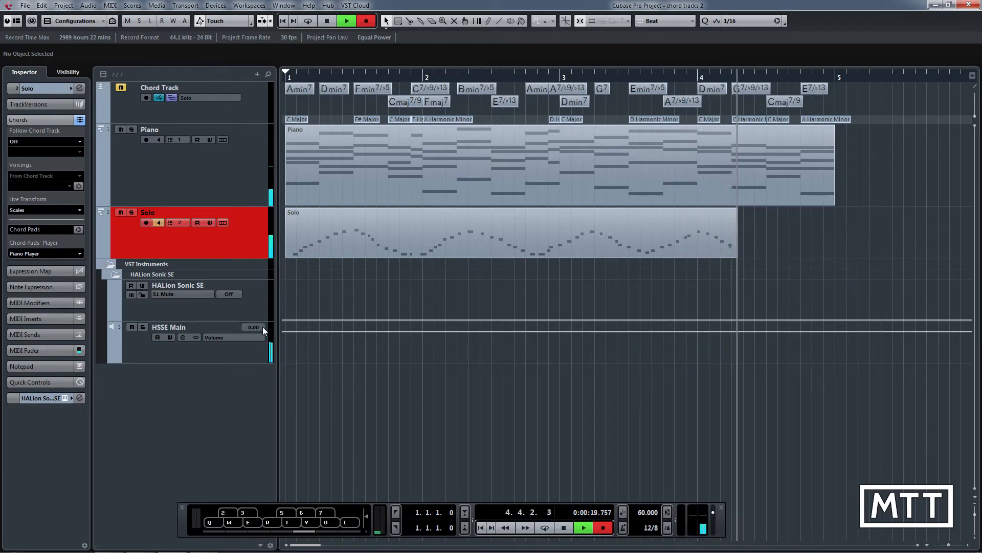
pyautogui.press('w')
pyautogui.press('w')
pyautogui.press('q')
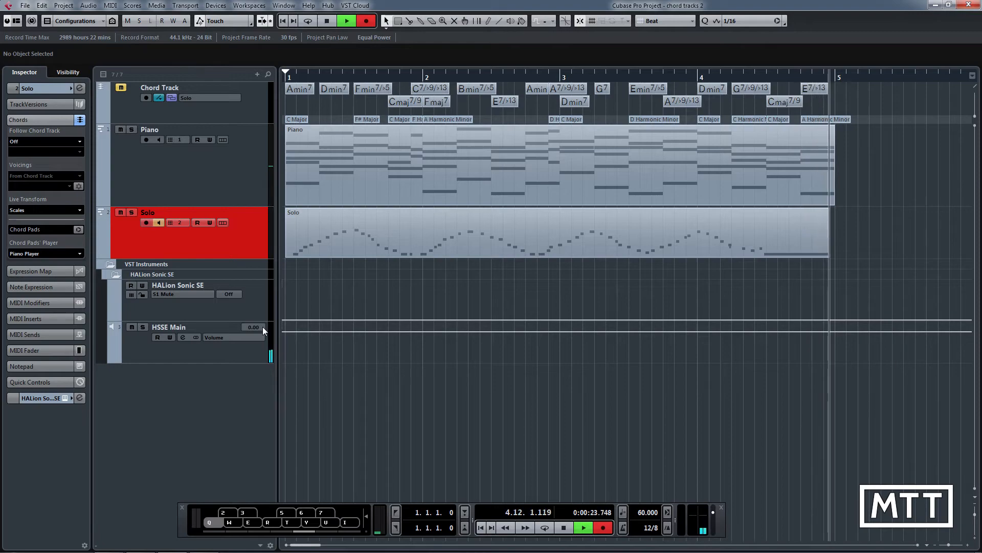
pyautogui.press('space')
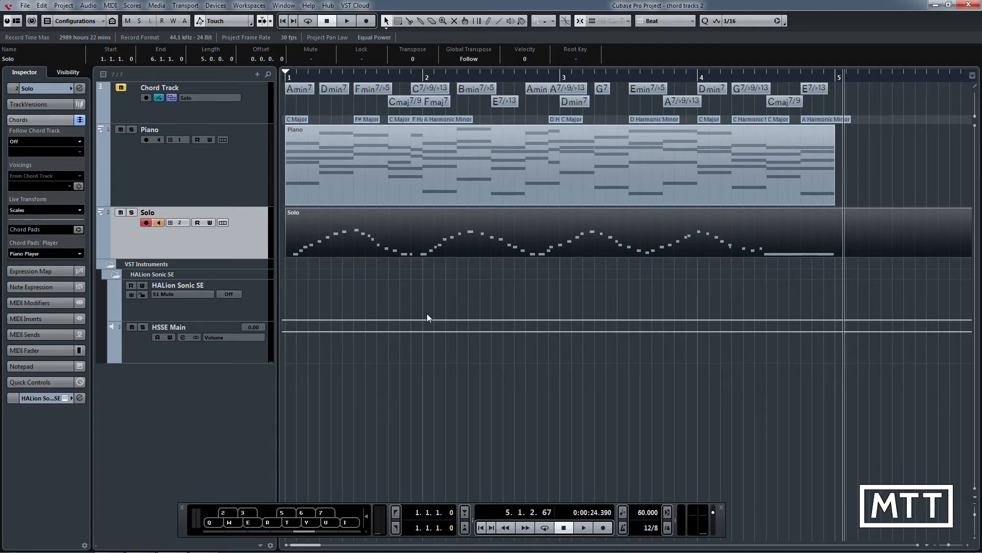
# Open the new Solo part in the Key Editor, hide the virtual keyboard and examine the transformed notes up to bar 3
pyautogui.doubleClick(469, 236)
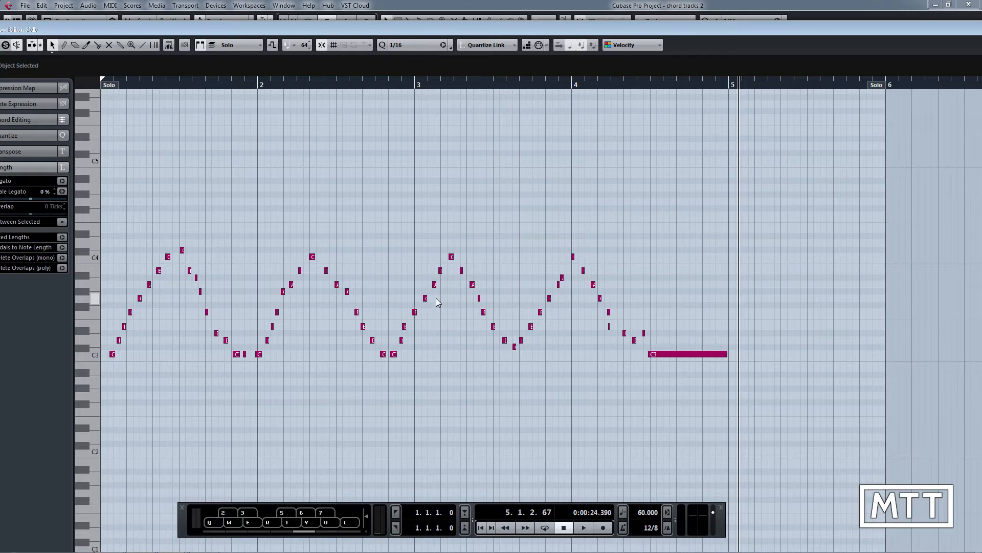
pyautogui.hotkey('alt', 'k')
pyautogui.press('h')
pyautogui.press('h')
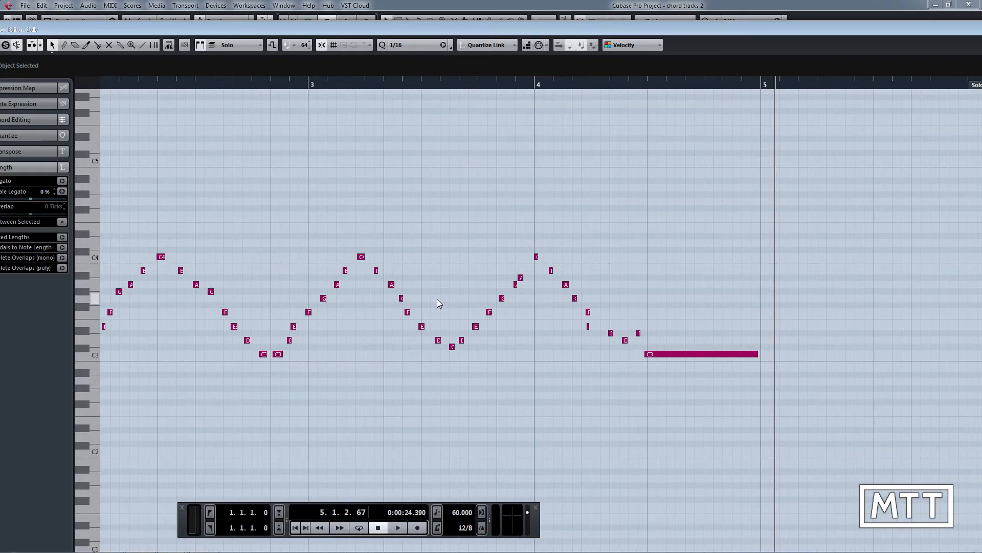
pyautogui.press('h')
pyautogui.moveTo(235, 82); pyautogui.dragTo(197, 86)
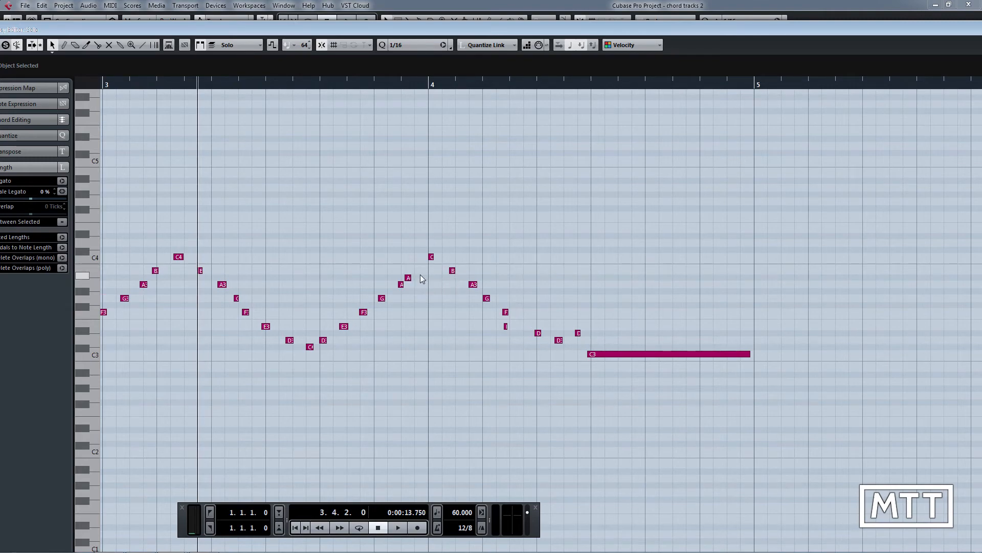
pyautogui.press('h')
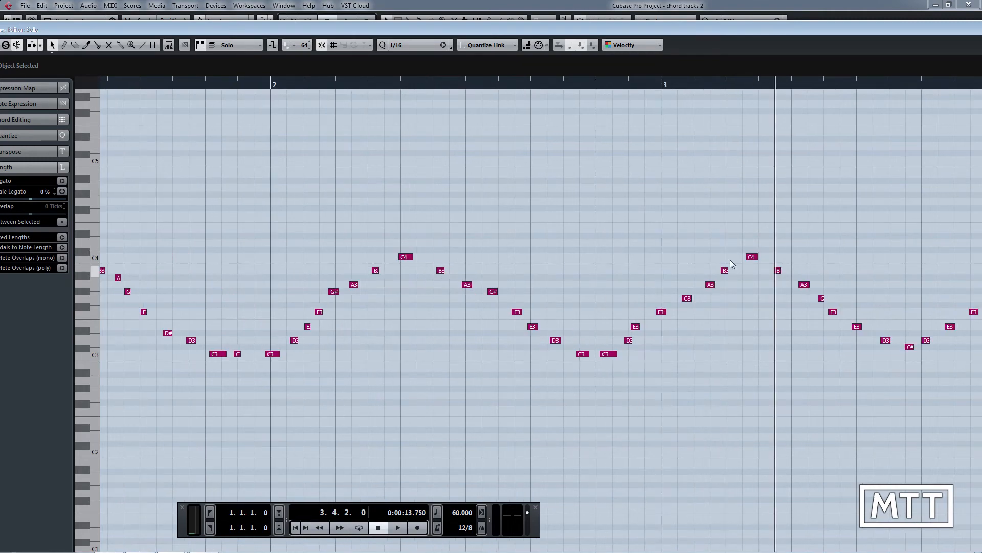
pyautogui.press('g')
pyautogui.press('g')
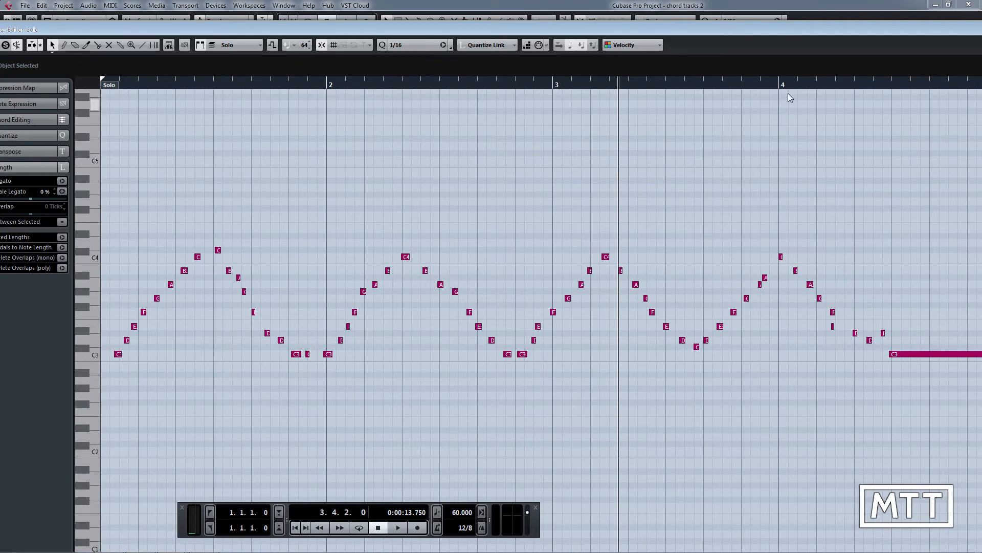
# Examine the Solo notes around bar 4, audition the C#3 note in bar 3 and return to the project with nothing selected
pyautogui.click(784, 85)
pyautogui.press('h')
pyautogui.press('h')
pyautogui.press('h')
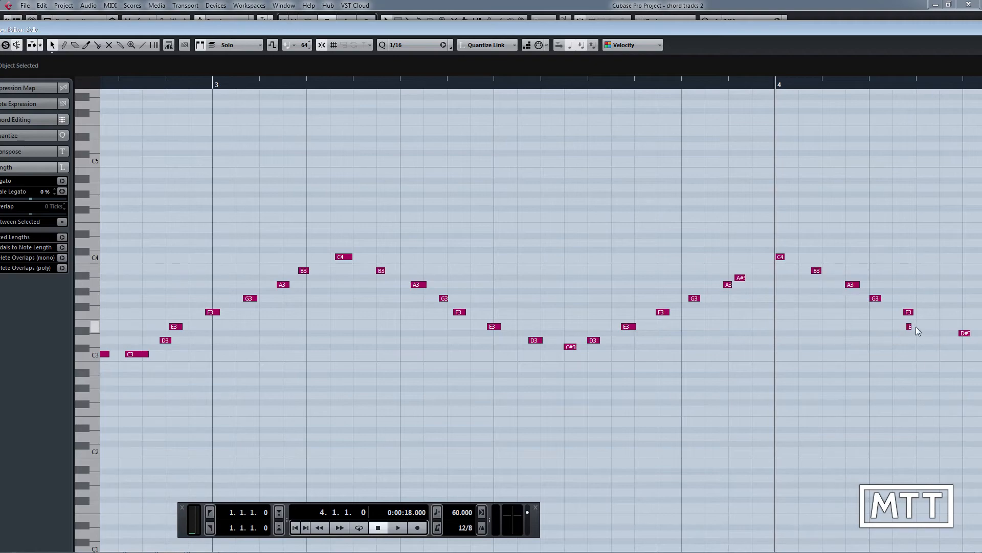
pyautogui.press('g')
pyautogui.press('g')
pyautogui.press('g')
pyautogui.press('g')
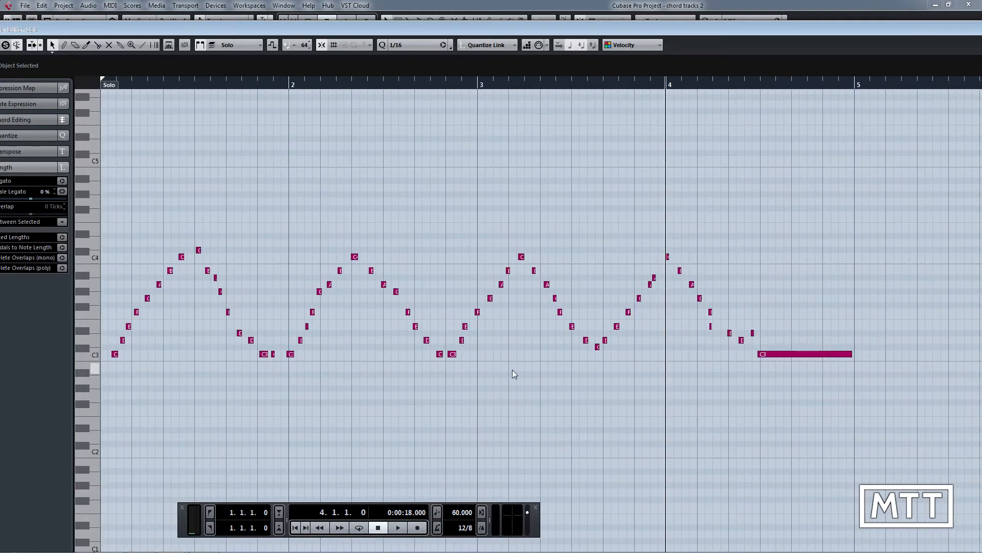
pyautogui.press('g')
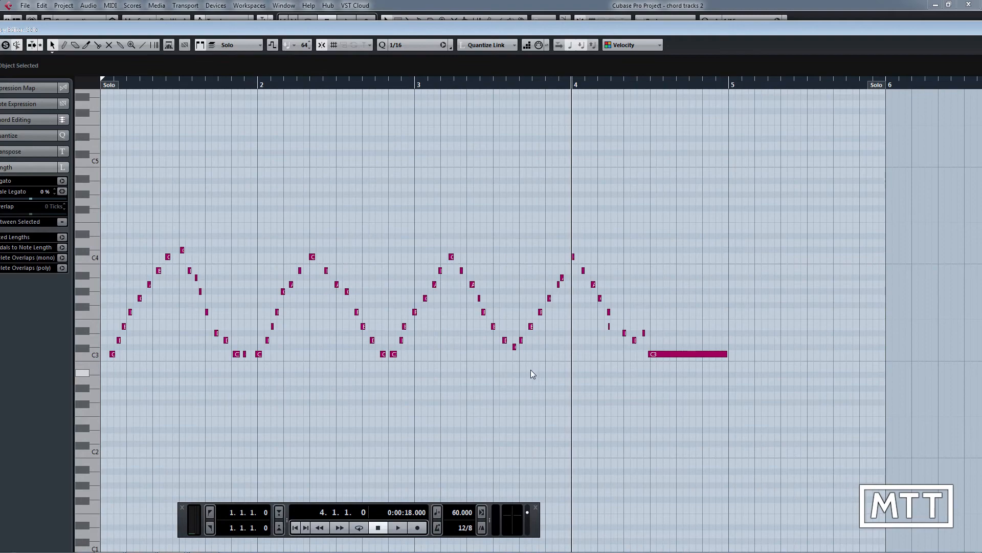
pyautogui.press('h')
pyautogui.click(598, 347)
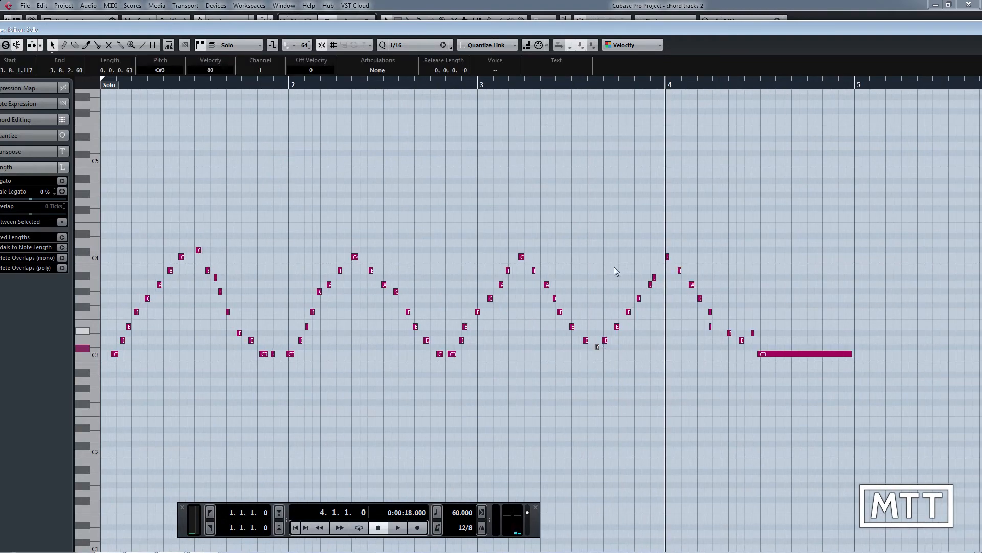
pyautogui.press('Escape')
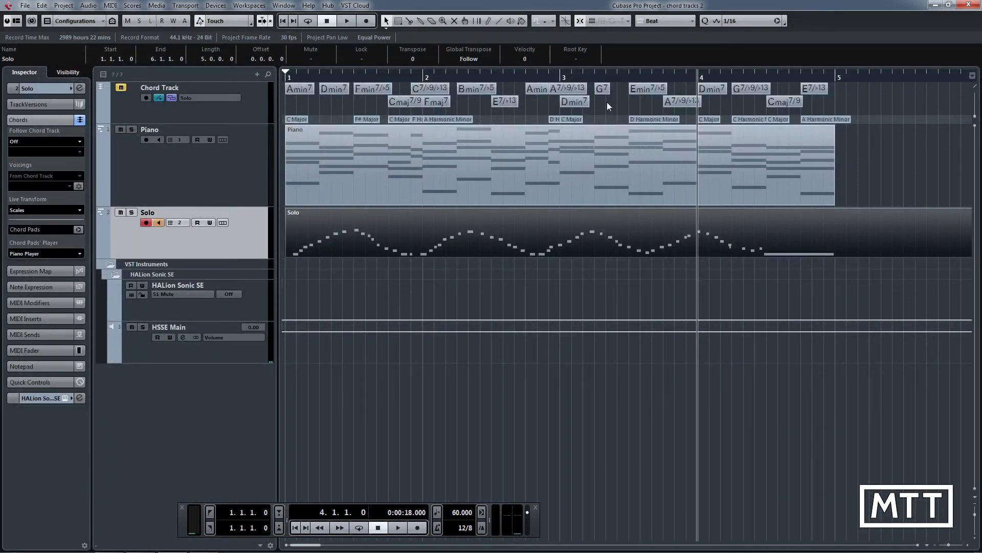
pyautogui.click(672, 298)
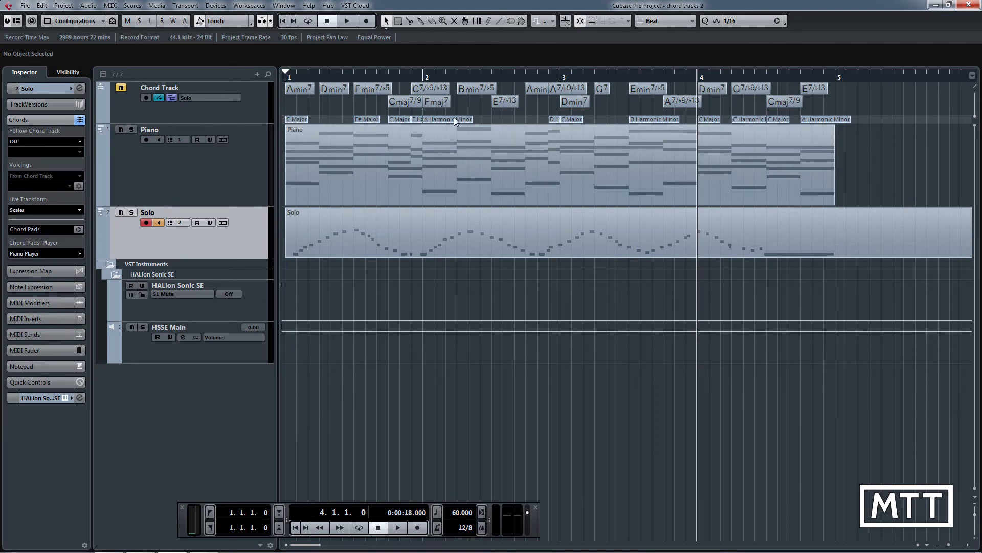
# Draw a scale event on the Chord Track at 2.7.1.0, under the E7 chord in bar 2
pyautogui.click(488, 22)
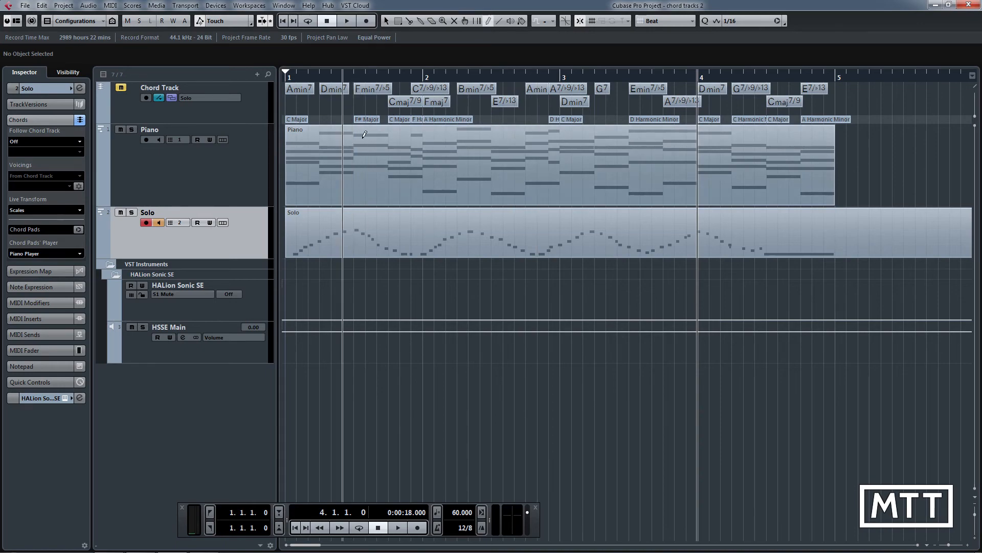
pyautogui.click(494, 119)
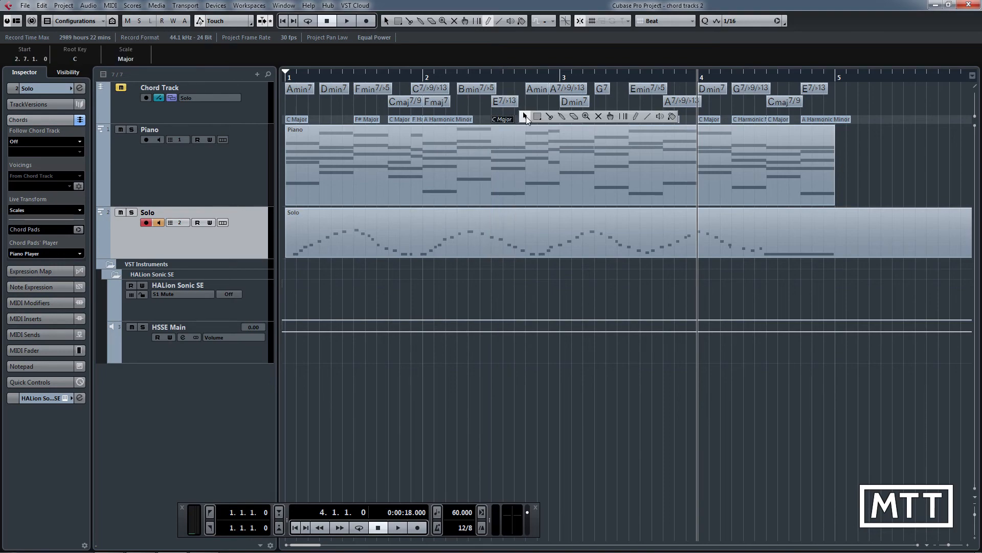
pyautogui.press('1')
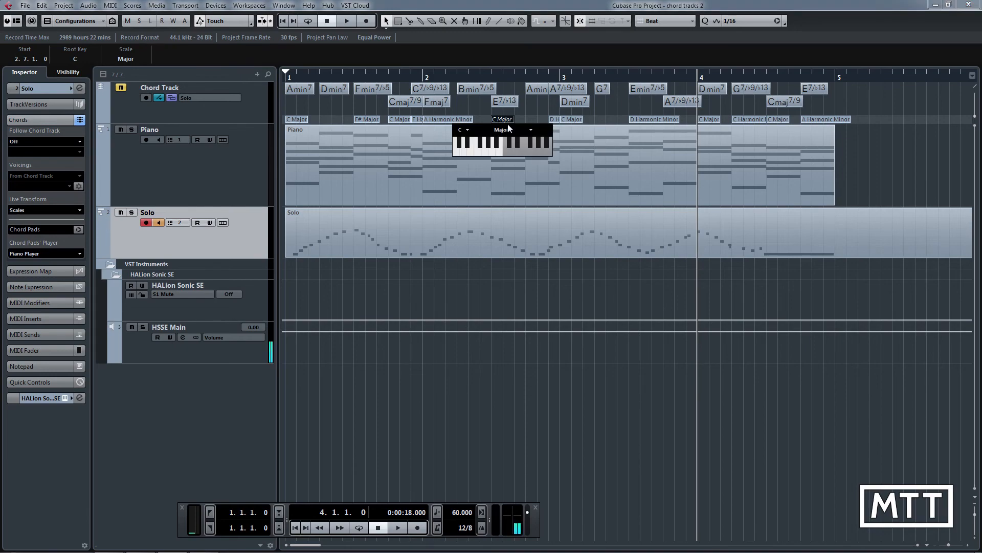
# Set the new scale event's root key to E and its scale to Myxolydian, and return the cursor to the project start
pyautogui.click(468, 130)
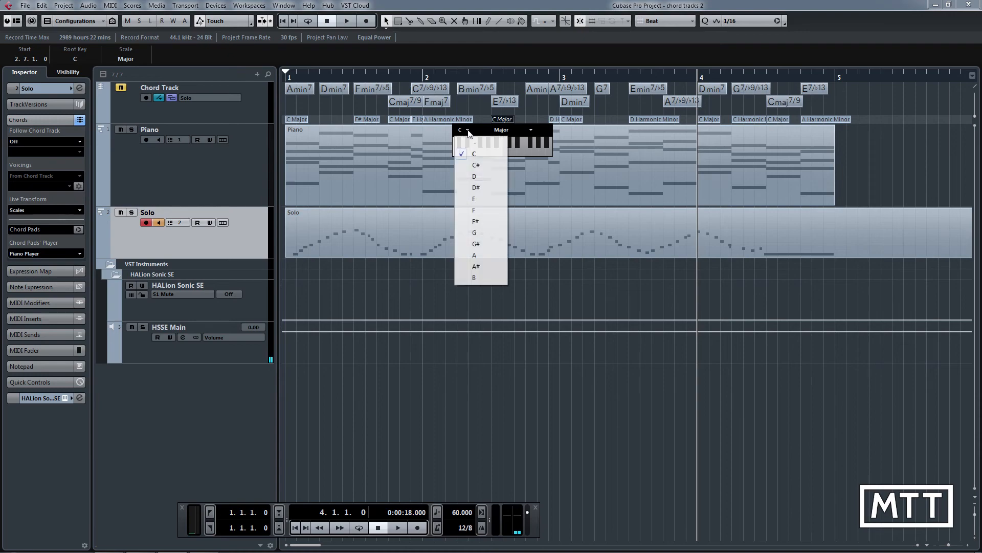
pyautogui.click(474, 199)
pyautogui.click(513, 130)
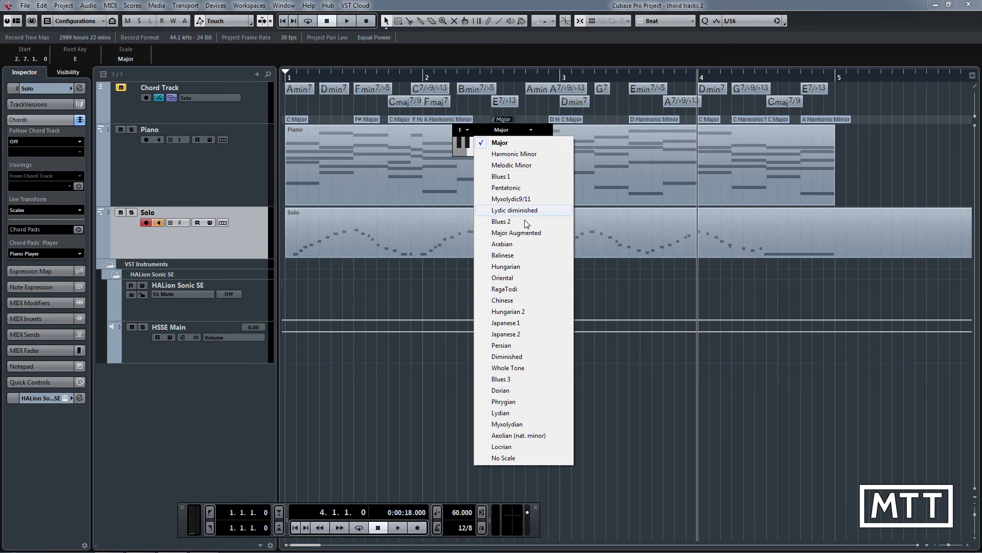
pyautogui.click(508, 425)
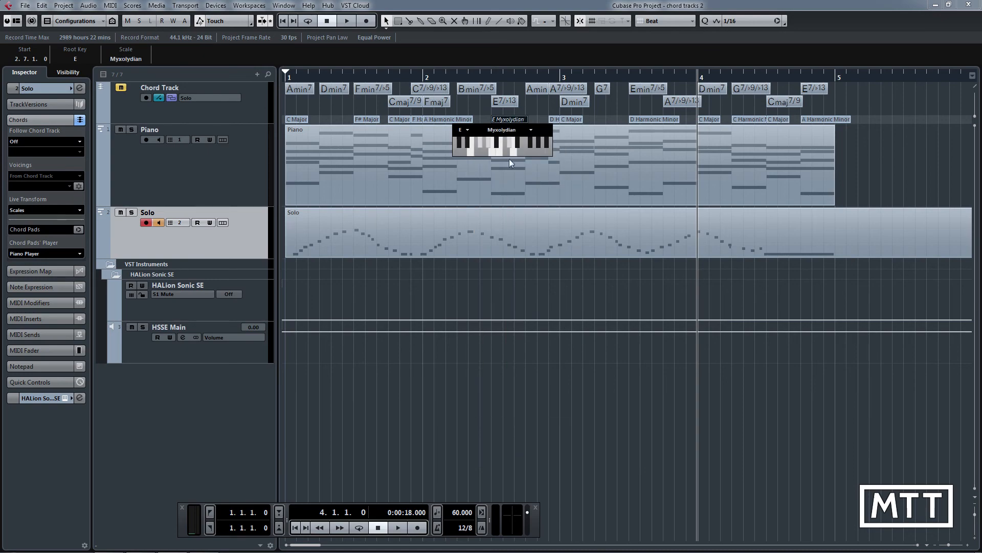
pyautogui.click(533, 111)
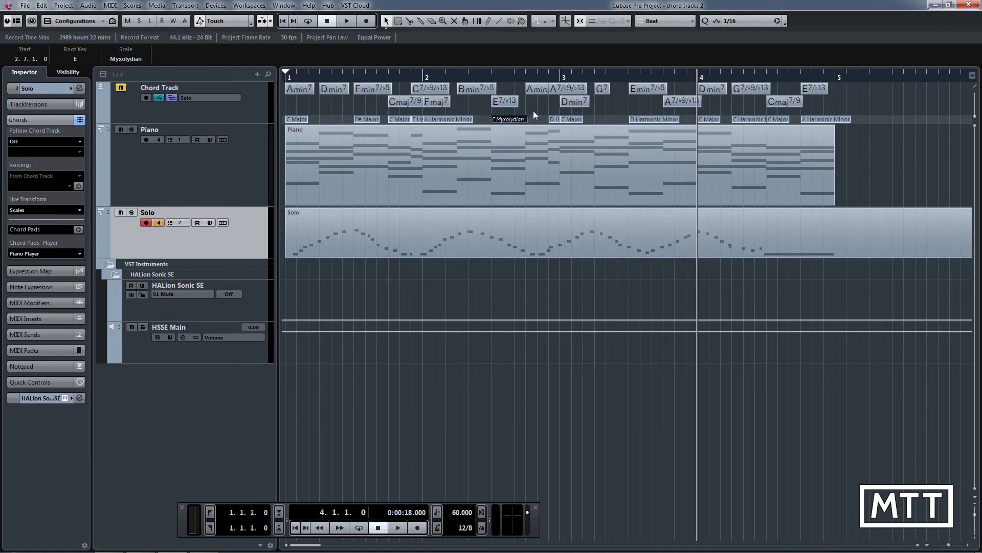
pyautogui.press('Home')
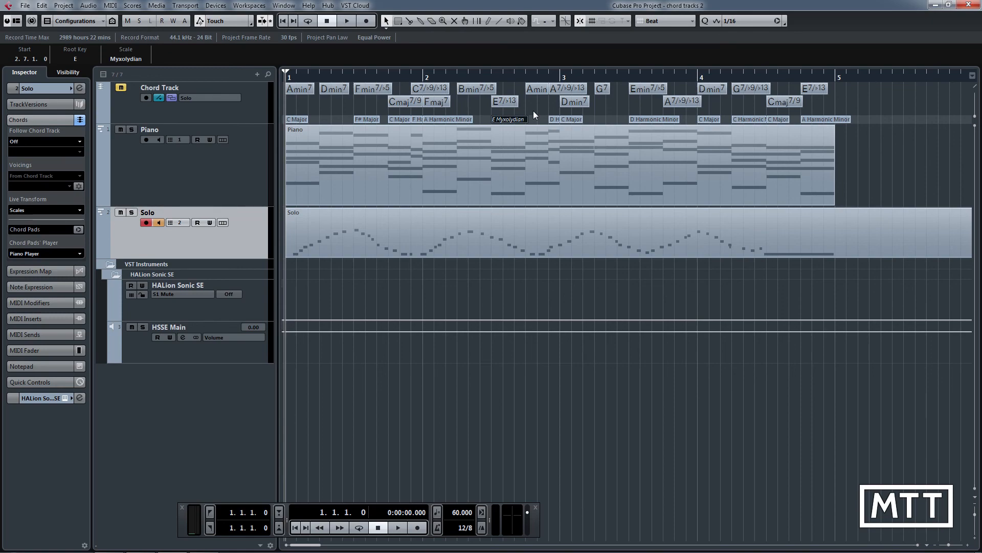